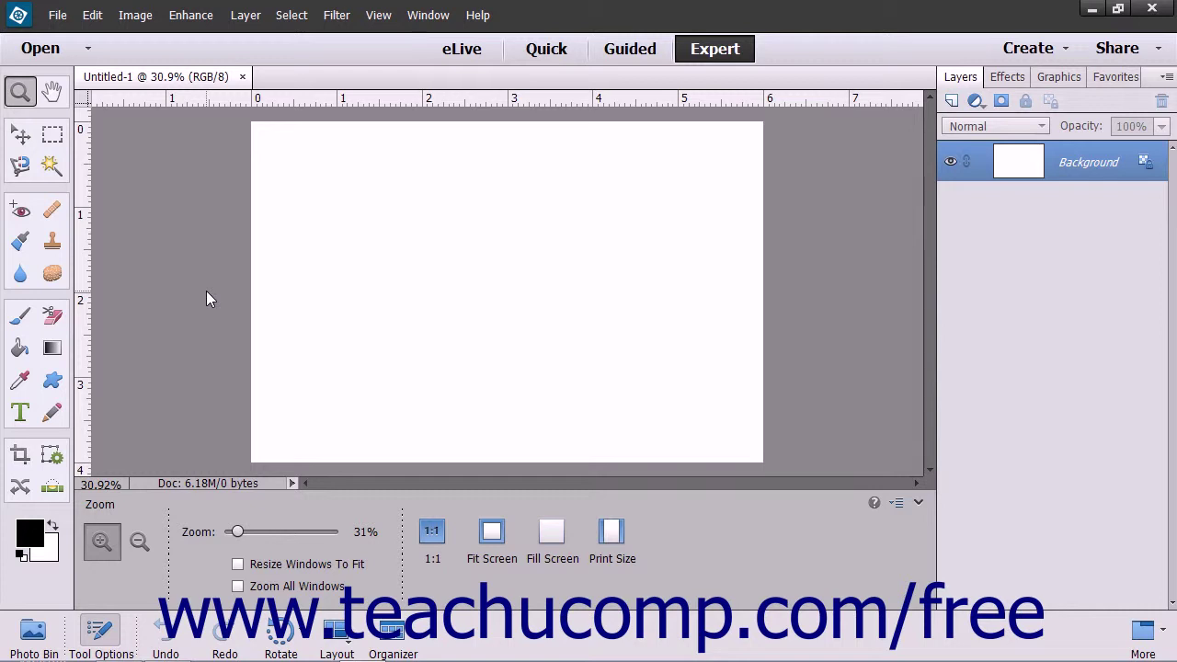
Step: Draw a rectangular marquee selection in the canvas's upper left
left_click(52, 135)
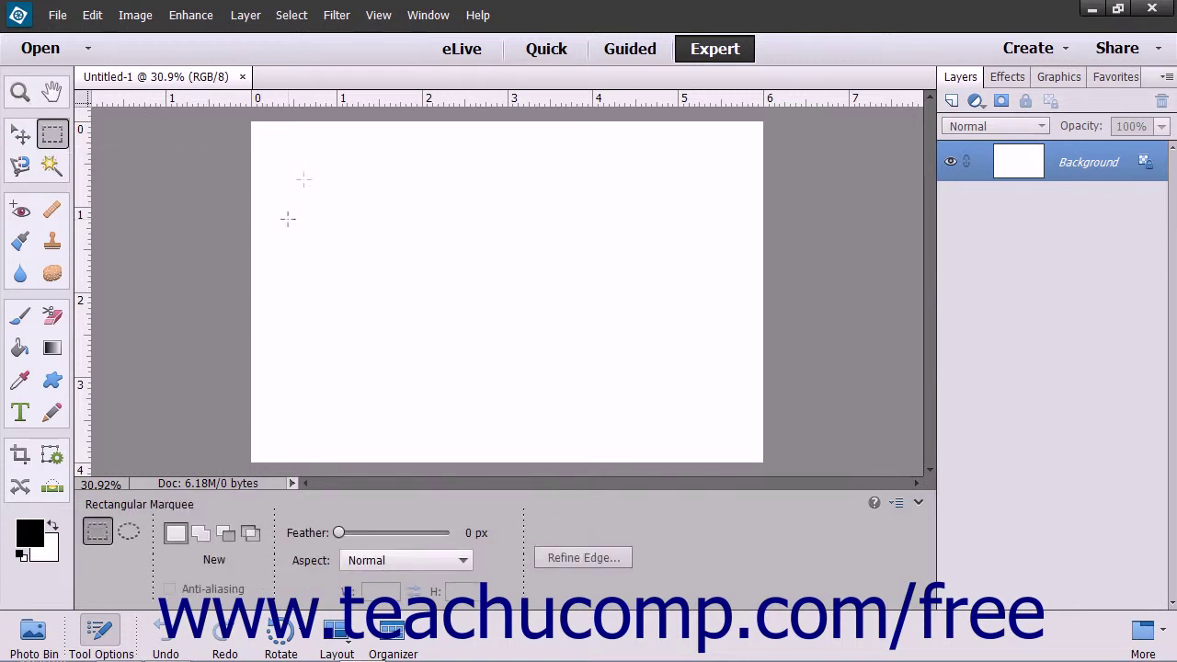
left_click_drag(296, 164, 553, 285)
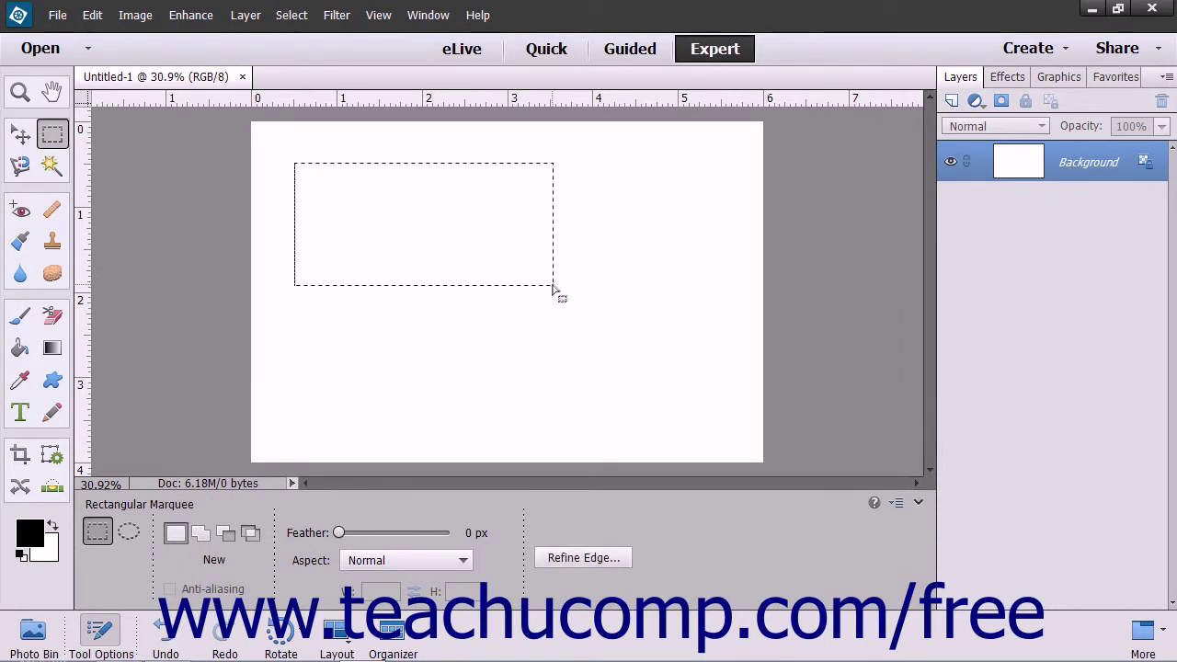
left_click(24, 414)
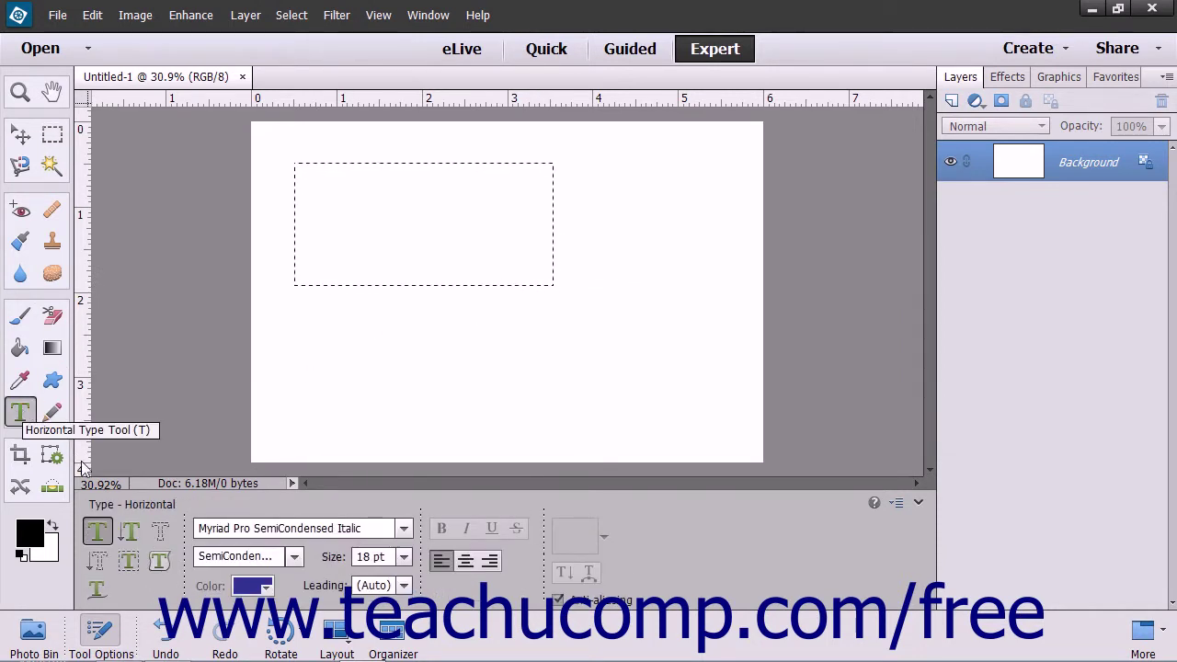
Step: Convert the rectangular selection into a text path with Text on Selection
left_click(129, 561)
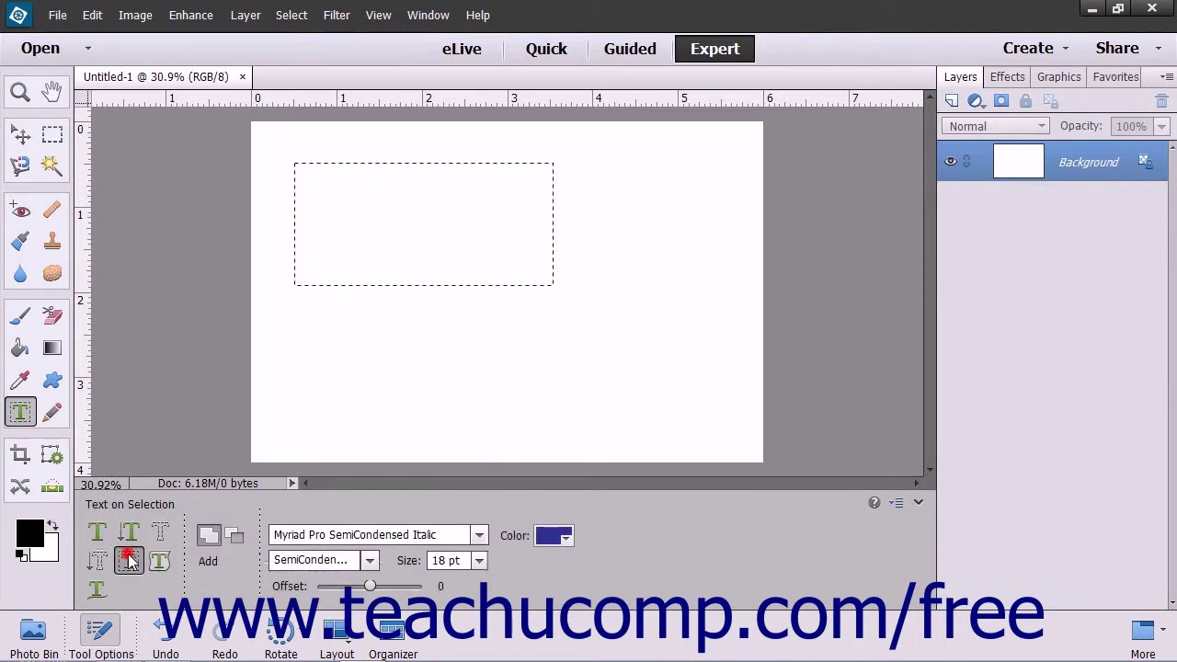
left_click(308, 181)
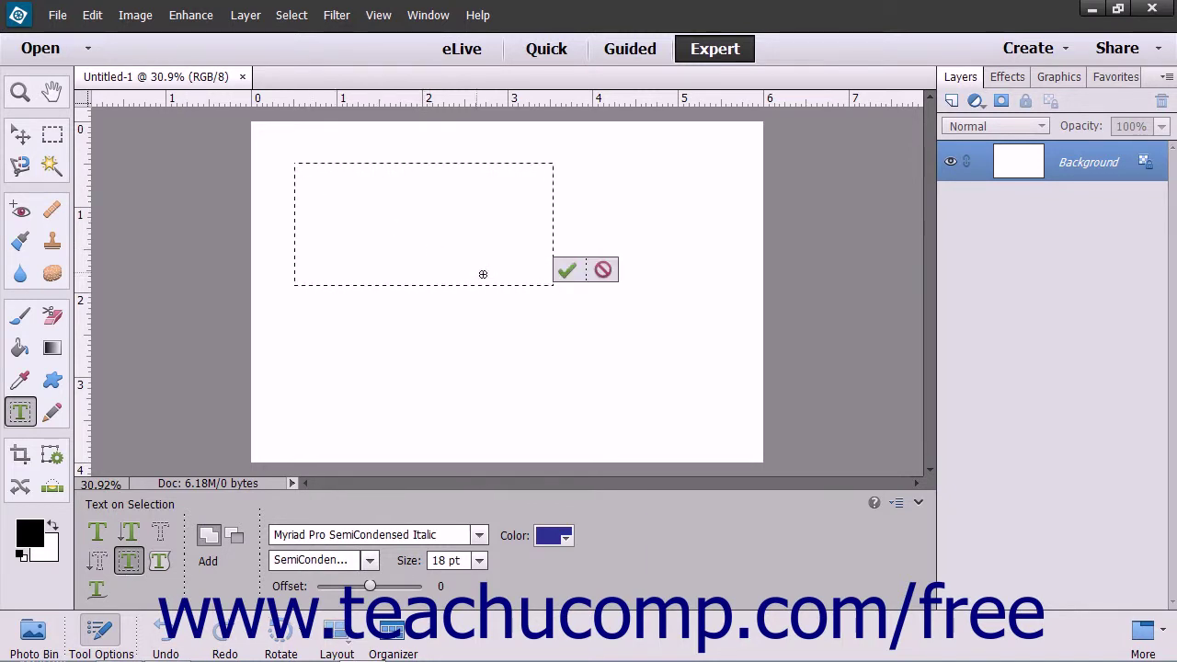
left_click(566, 271)
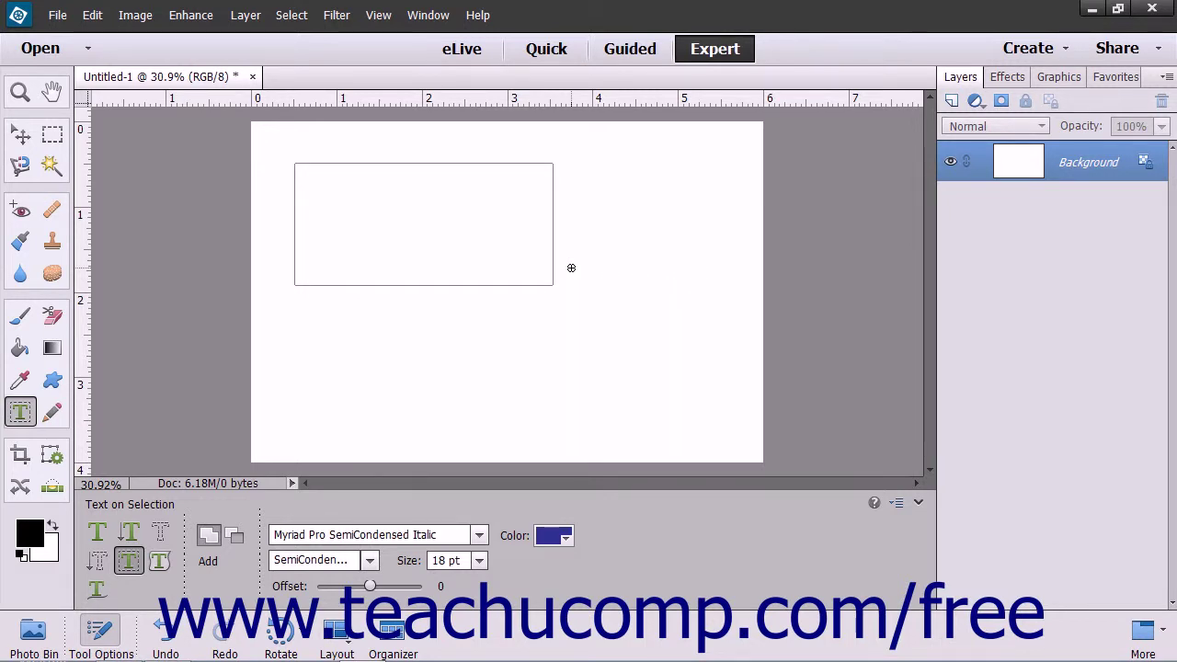
Step: Type 'This is the text that I have decided to type' along the rectangle path and commit it
left_click(305, 161)
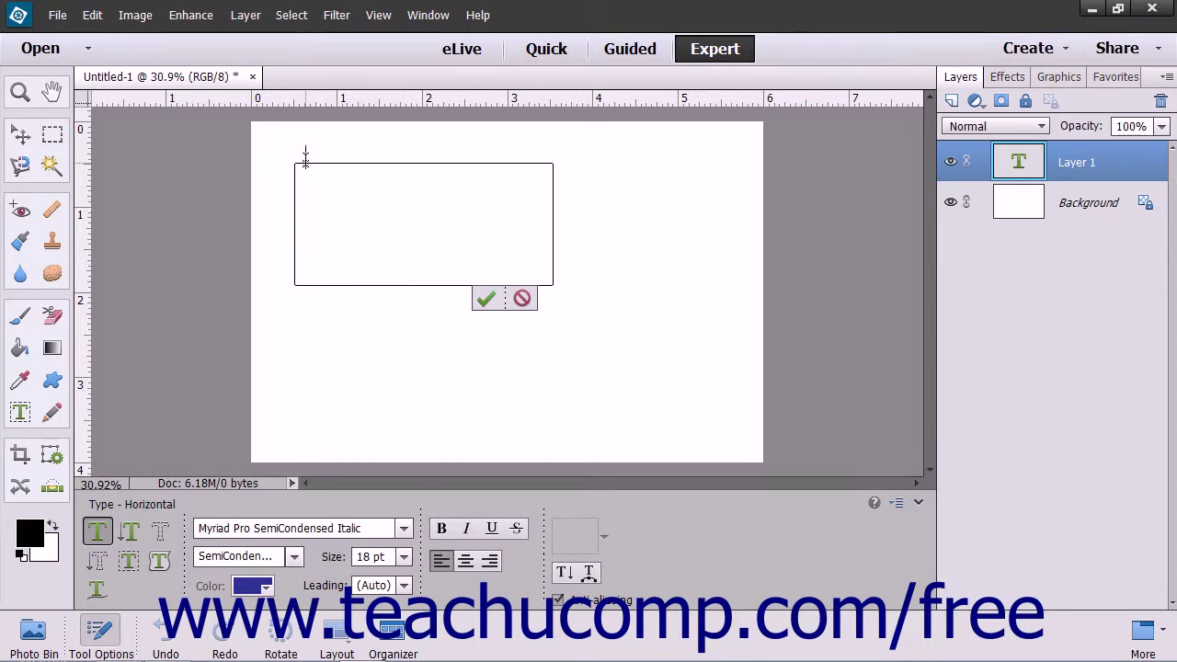
type("This is the text that I have decided to type")
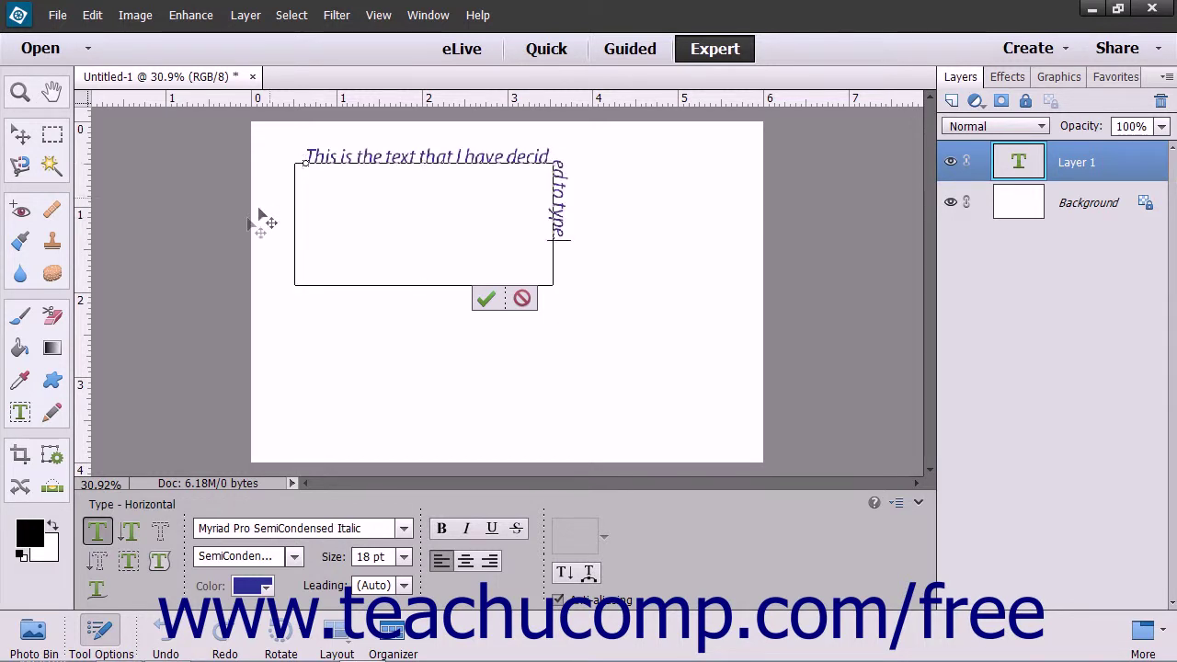
left_click(487, 299)
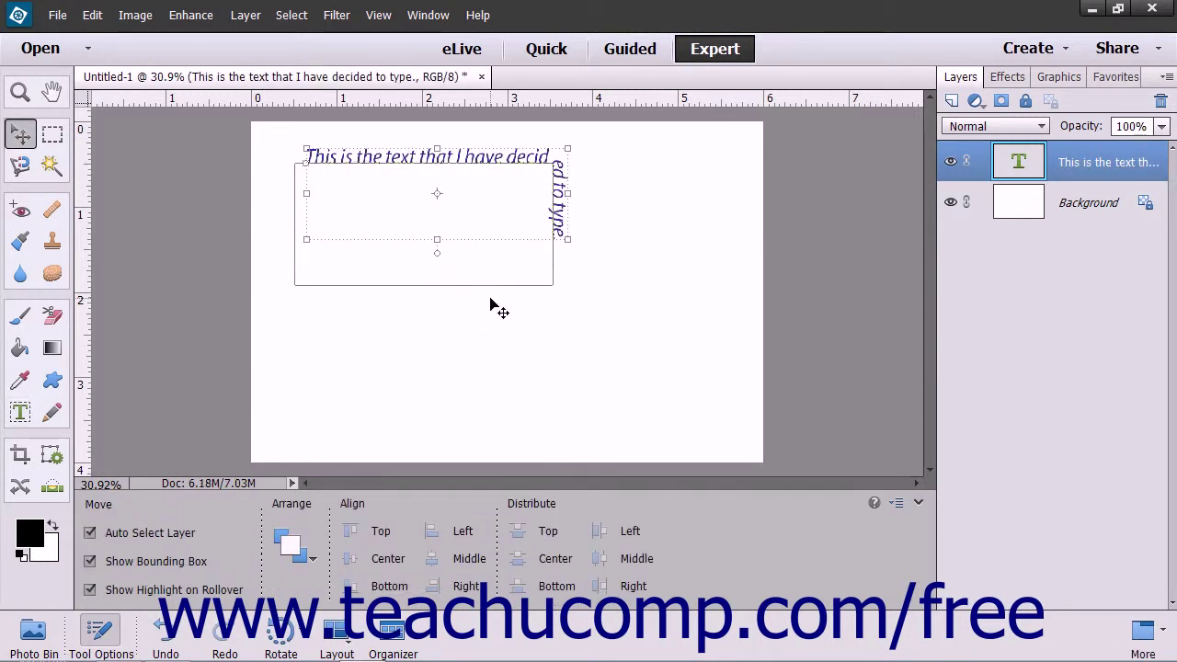
Step: Undo the text layer, the path conversion and the rectangular selection
key("ctrl+z")
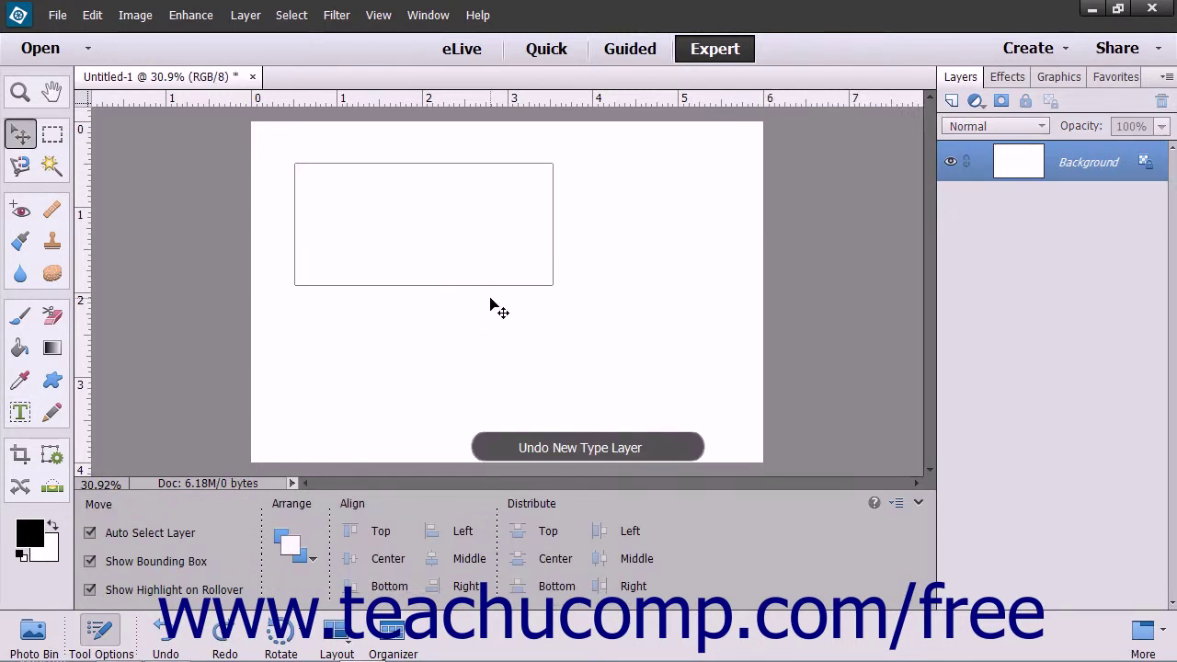
key("ctrl+z")
key("ctrl+z")
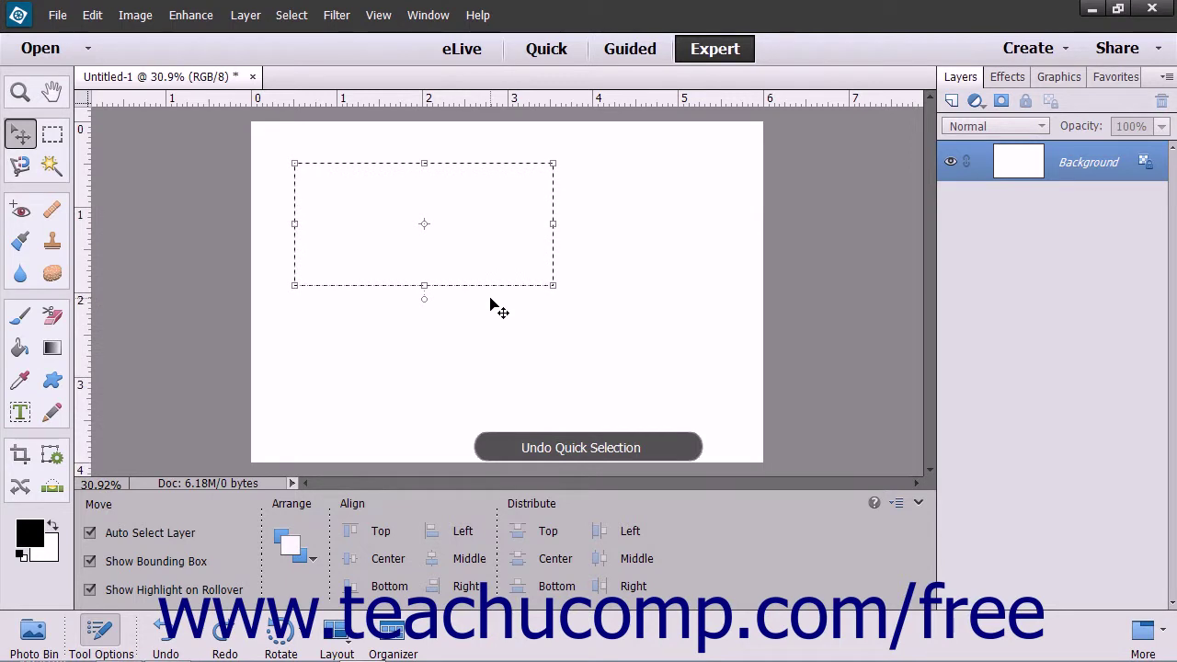
key("ctrl+z")
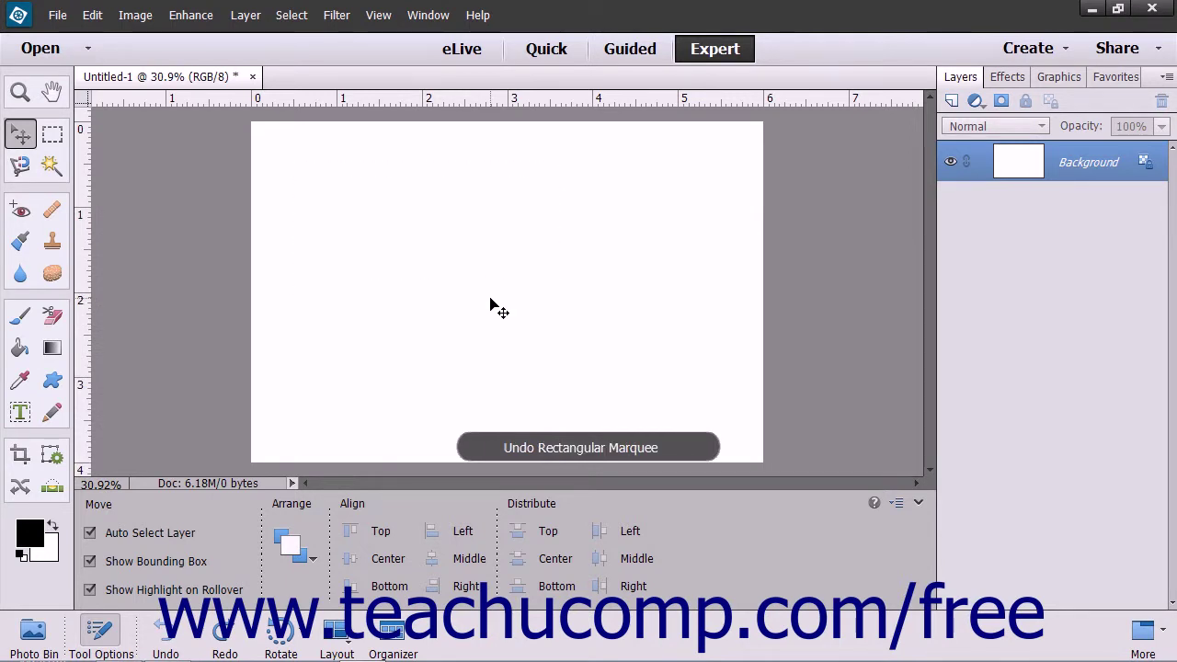
Step: Draw a large heart custom shape in the canvas's upper left
left_click(59, 383)
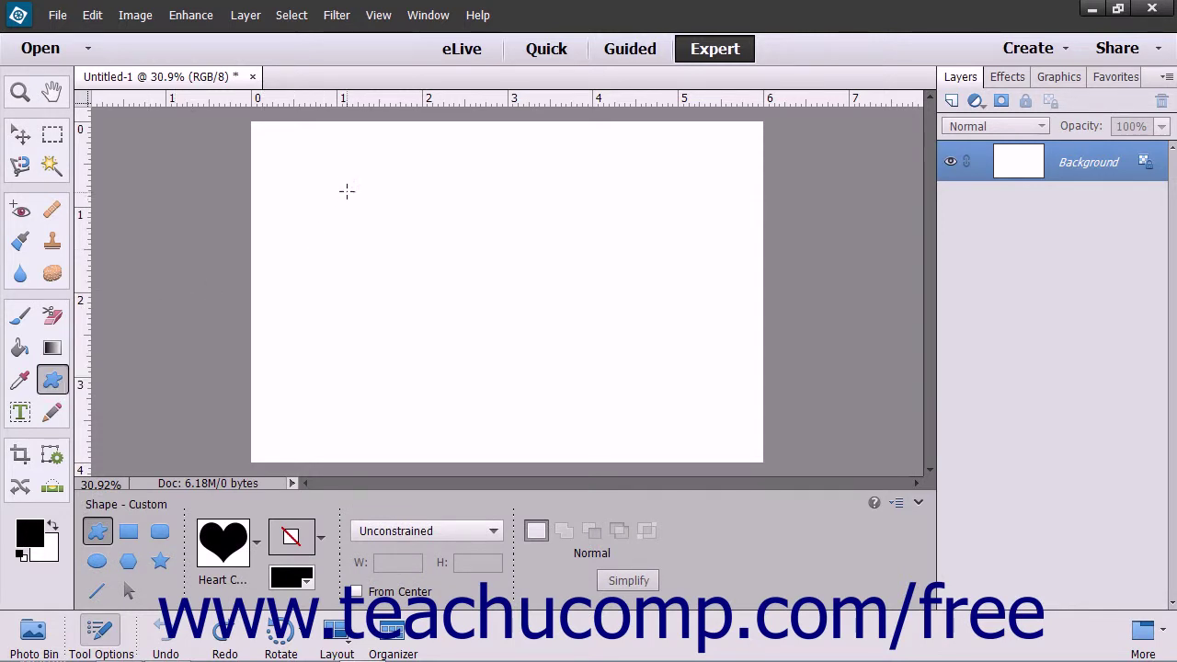
left_click_drag(331, 179, 567, 364)
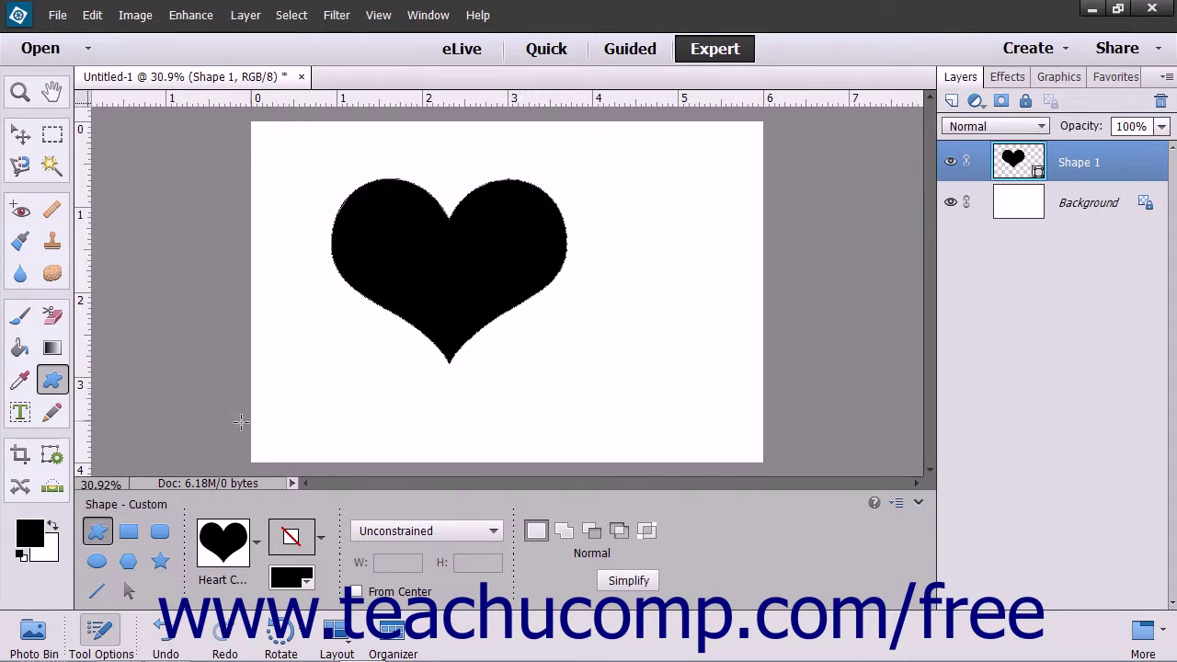
left_click(24, 416)
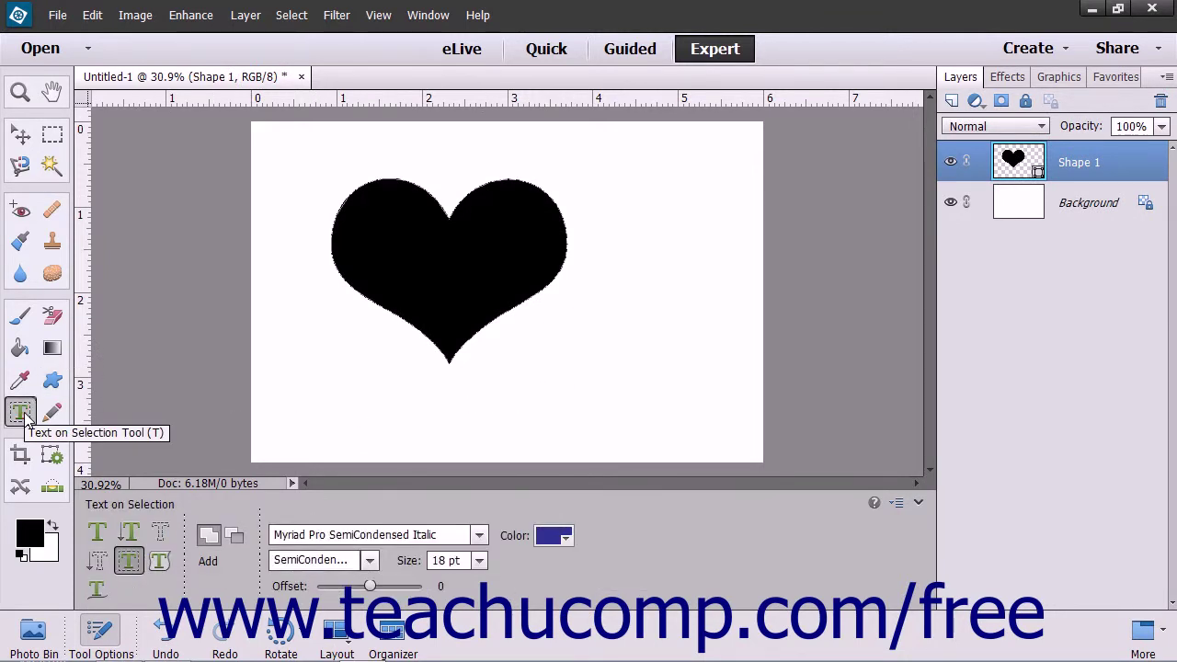
left_click(160, 561)
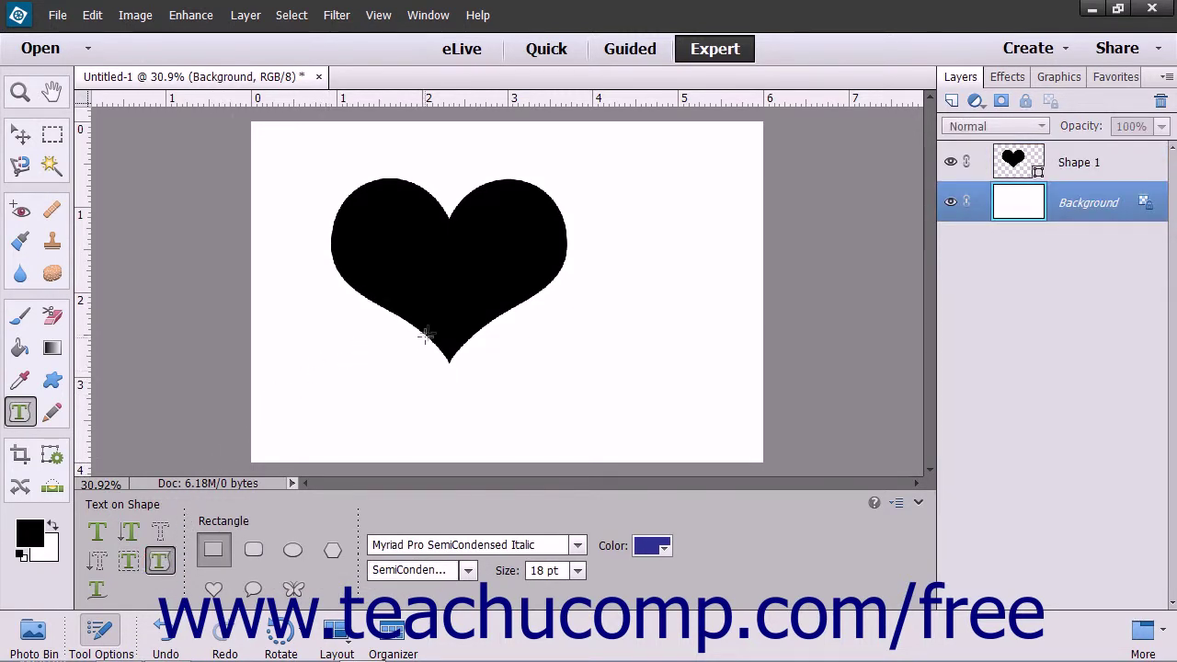
left_click(1102, 165)
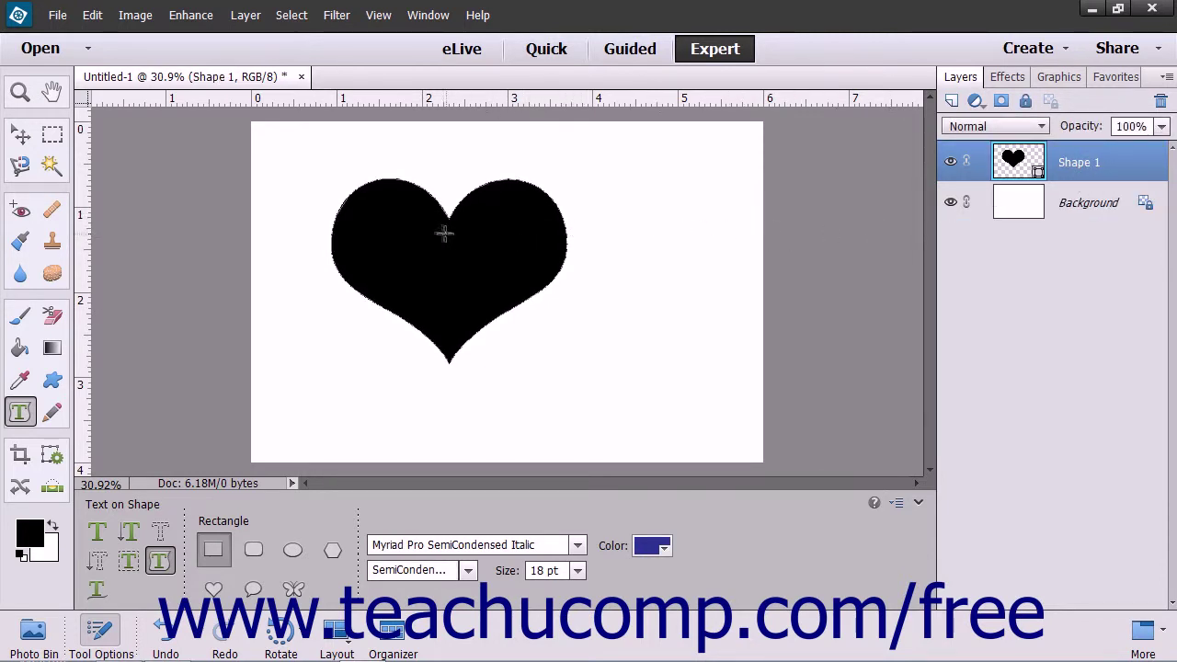
left_click(369, 178)
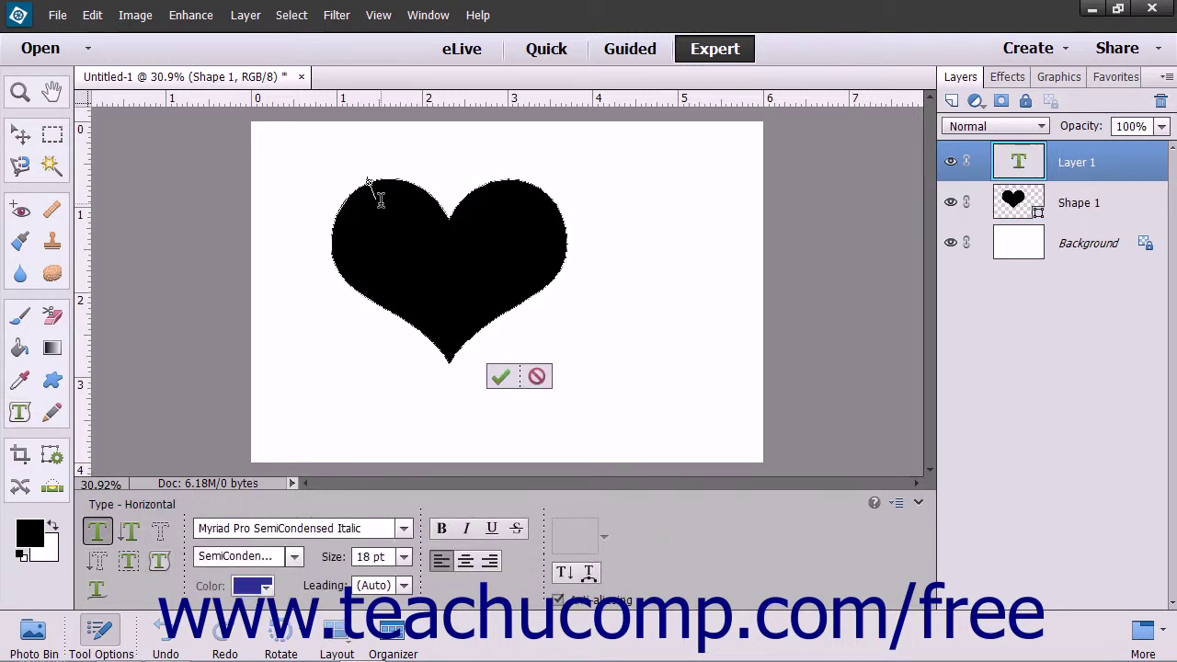
type("This is the text that I have decided to type")
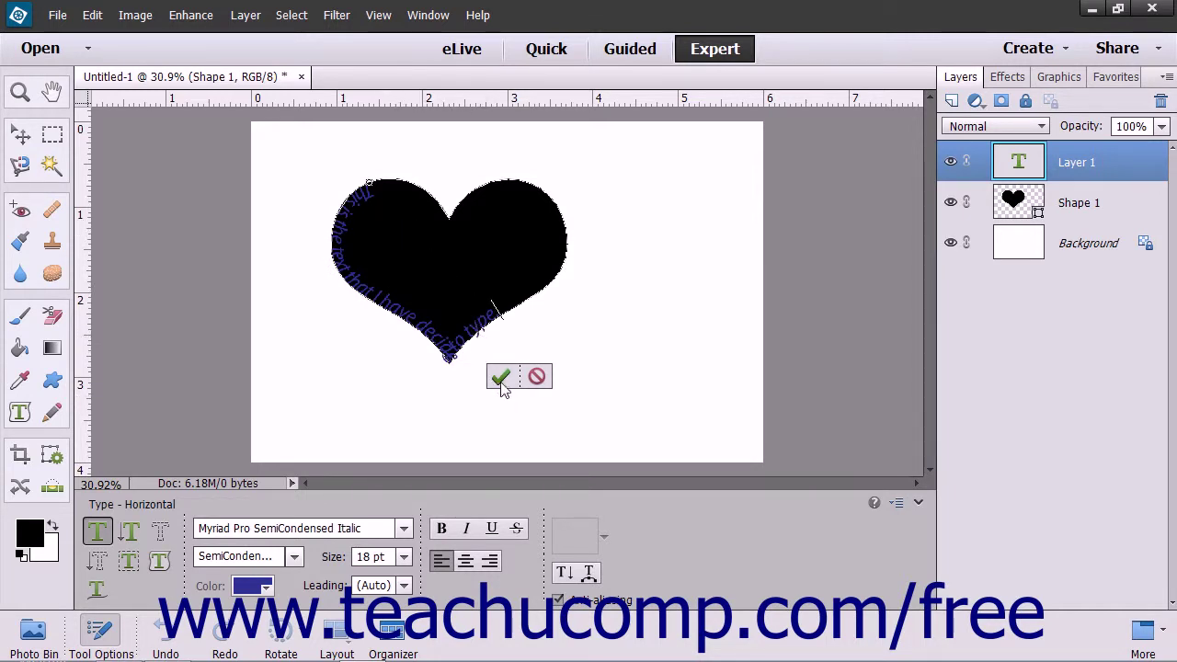
left_click(537, 376)
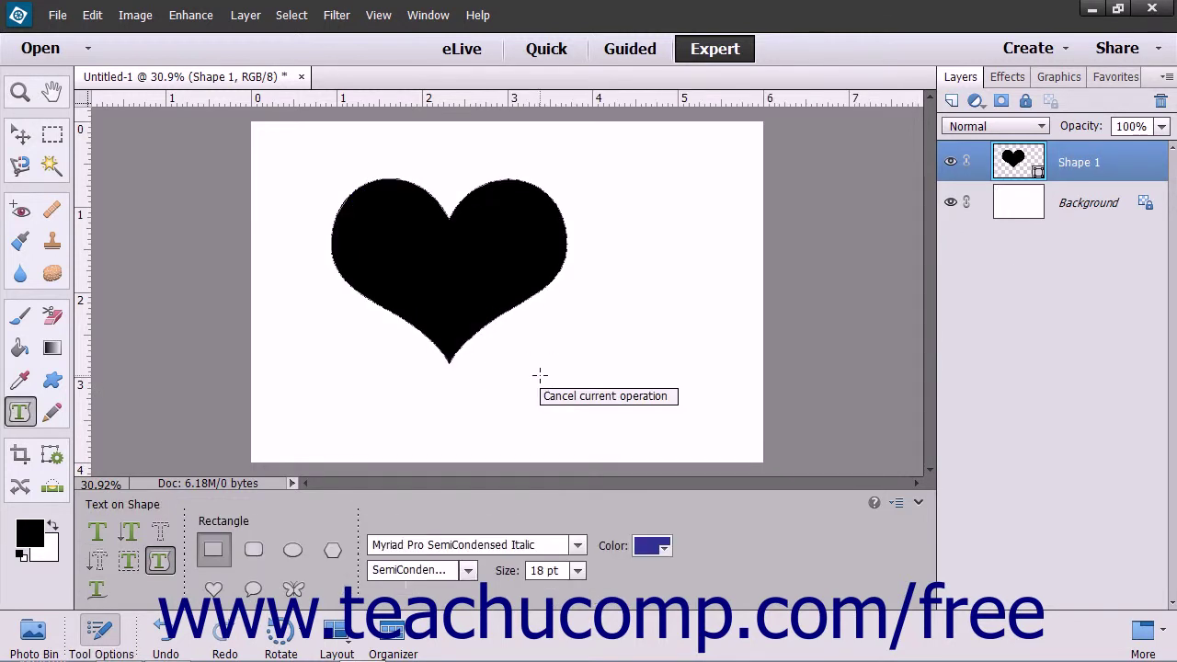
Step: Undo the heart and draw an Ellipse text-on-shape path on the canvas
key("ctrl+z")
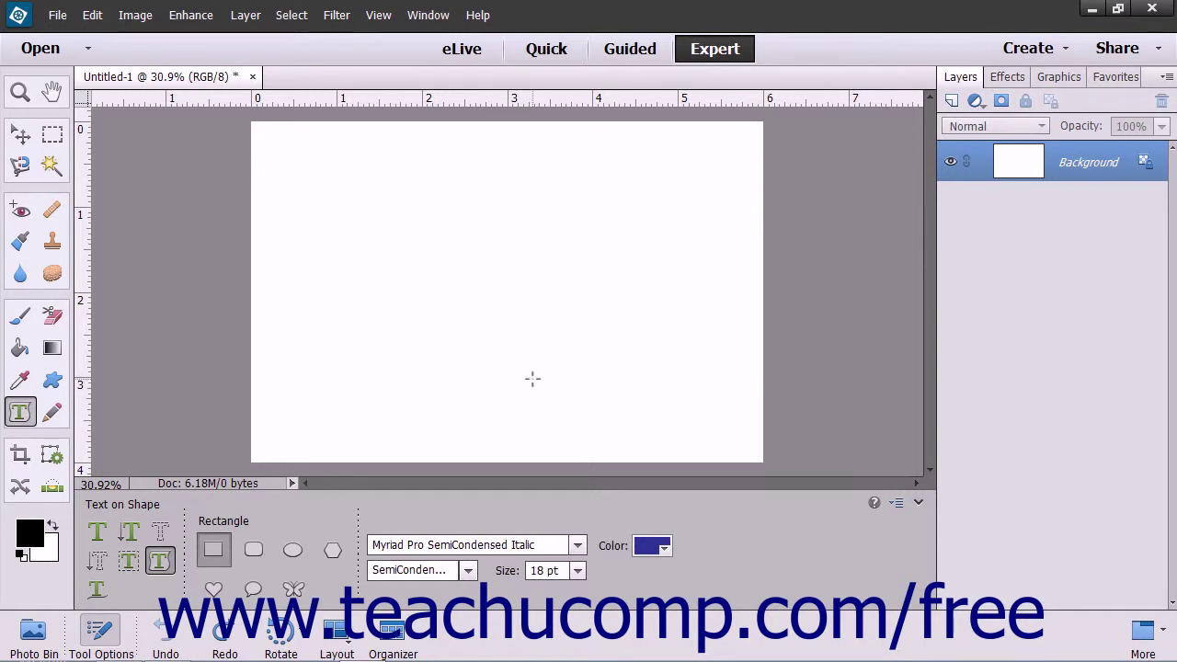
left_click(291, 552)
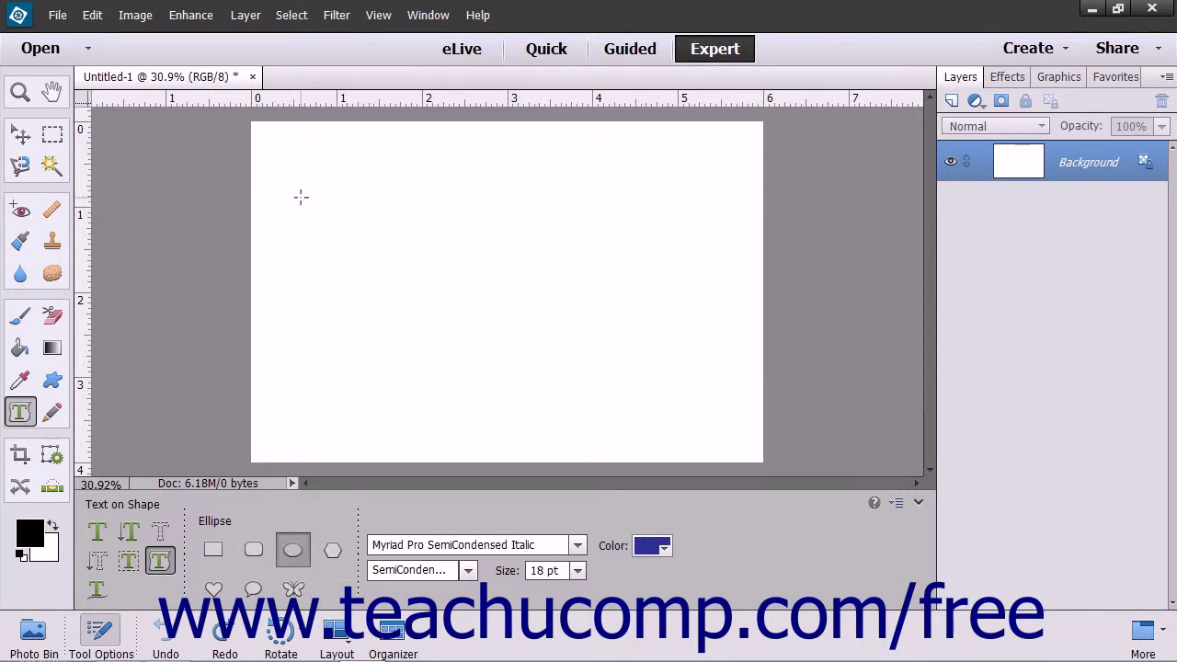
left_click_drag(302, 197, 529, 373)
Step: Curve 'This is the text that I have decided to type' around the ellipse, commit, then undo
left_click(316, 232)
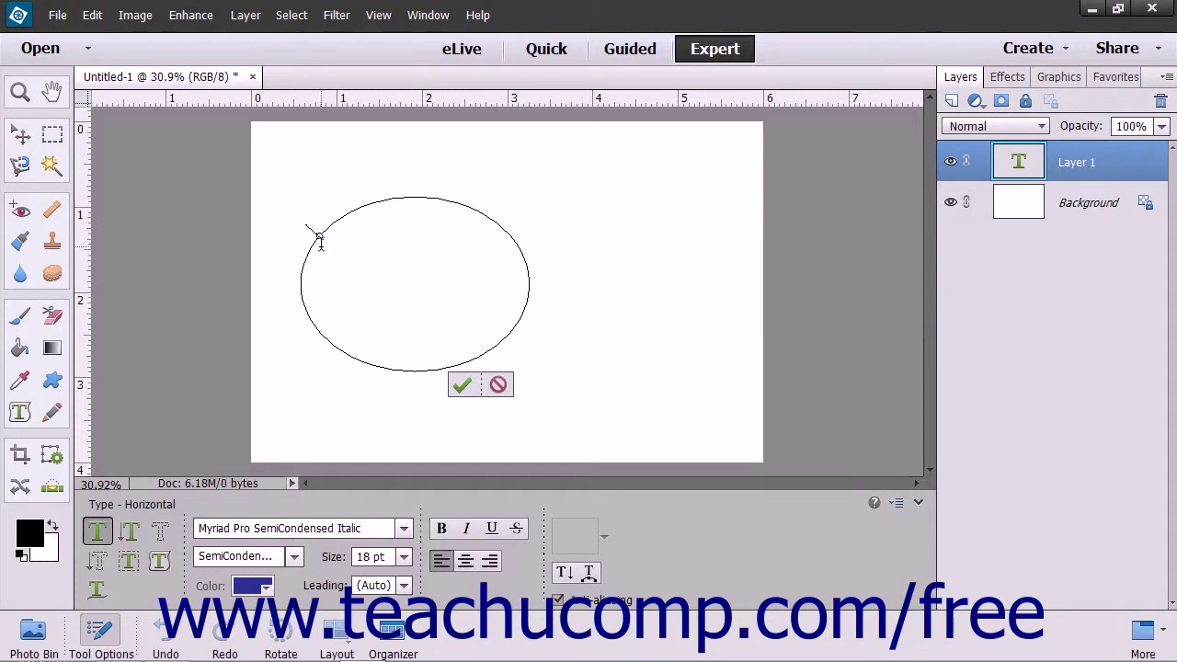
type("This is the text that I have decided to type")
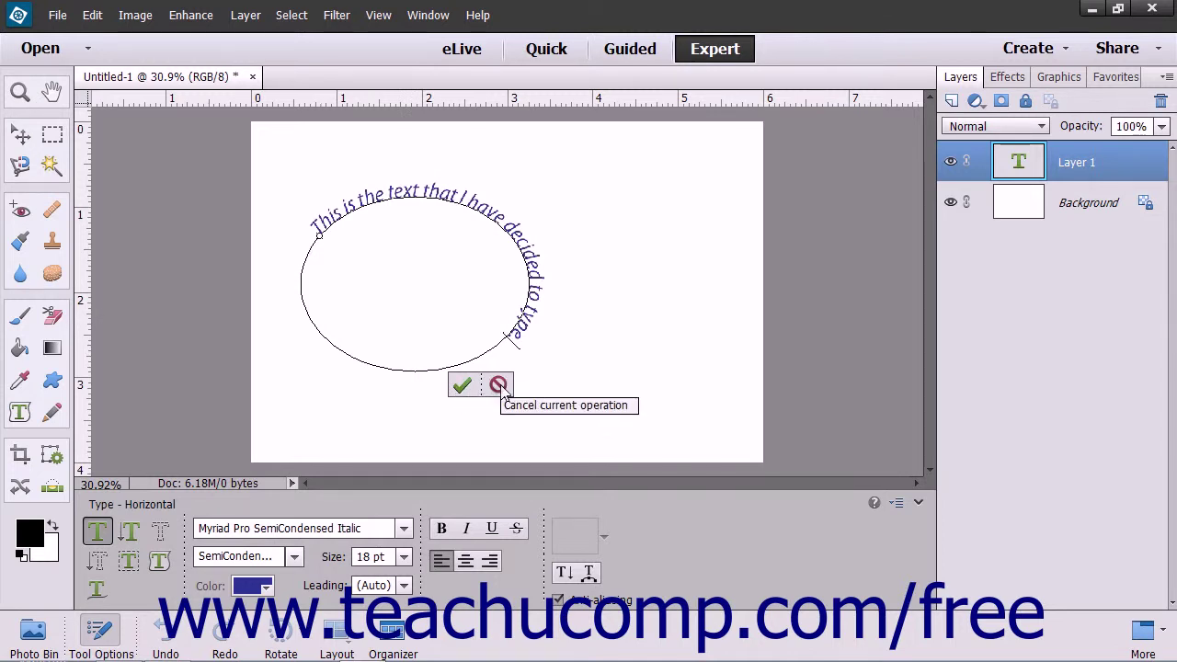
left_click(462, 385)
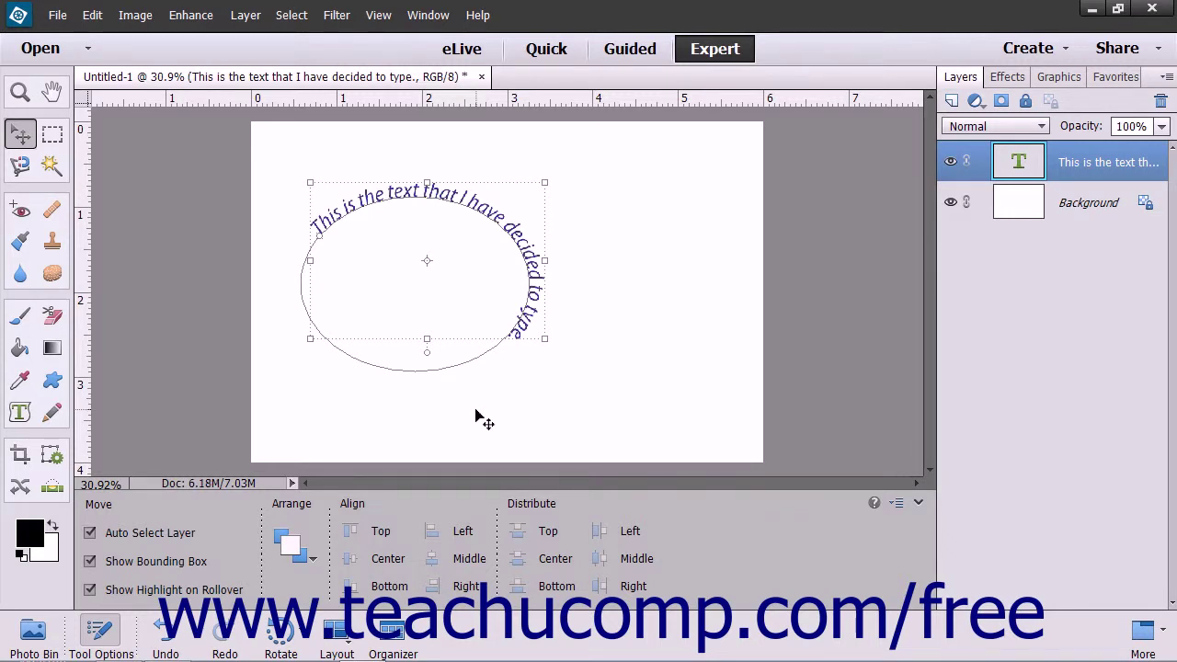
key("ctrl+z")
key("ctrl+z")
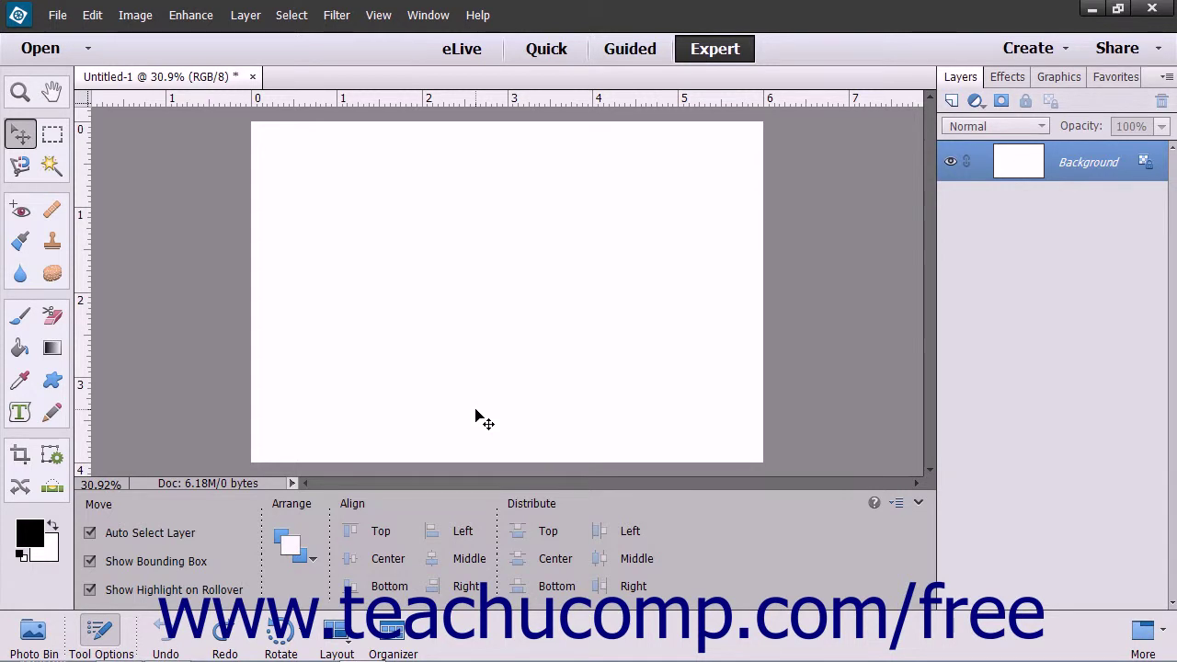
Step: Draw a freehand wavy Text on Path line across the middle of the canvas
left_click(18, 413)
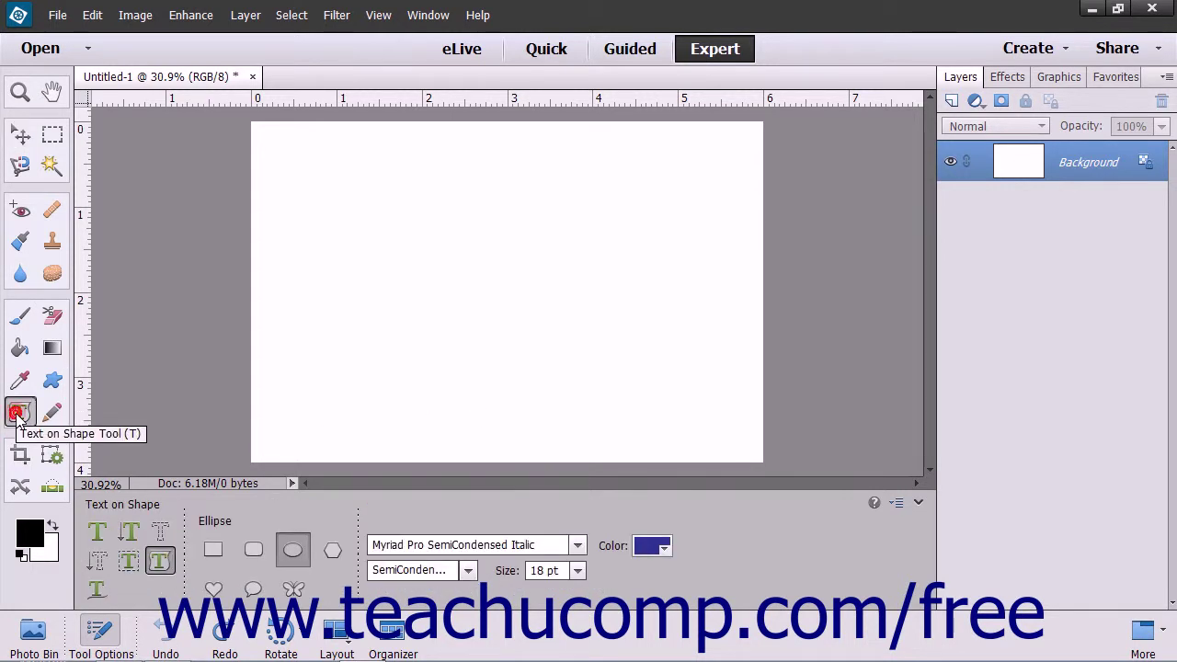
left_click(97, 590)
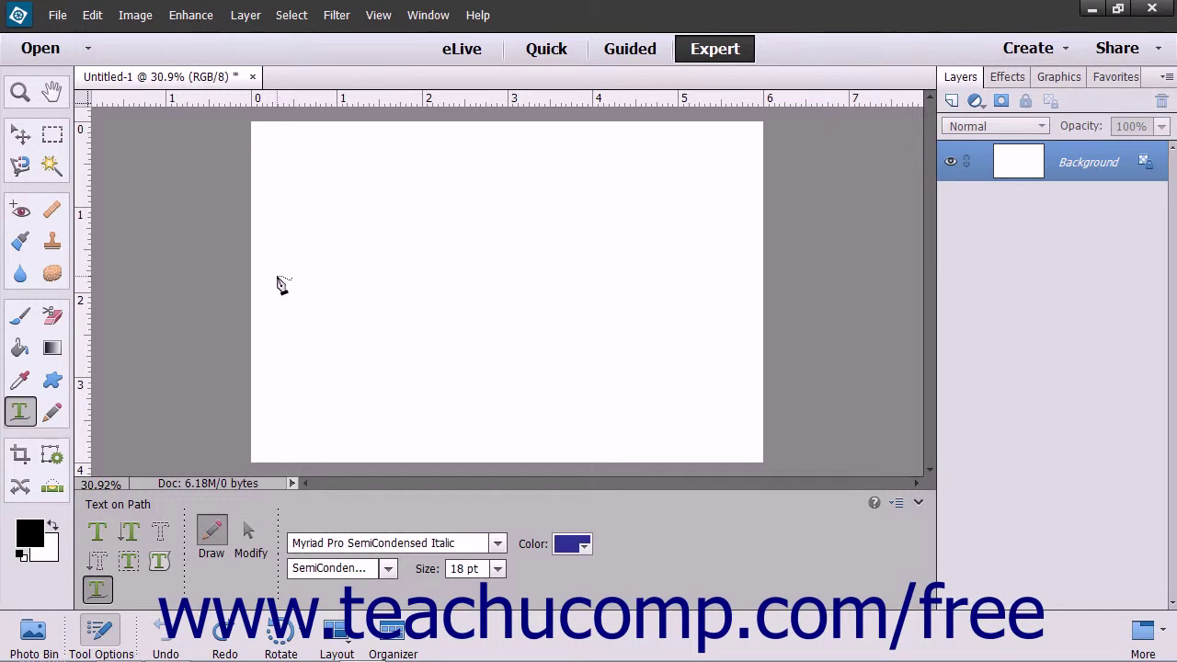
mouse_move(277, 278)
left_mouse_down()
mouse_move(301, 304)
mouse_move(372, 276)
mouse_move(409, 237)
mouse_move(516, 249)
mouse_move(540, 288)
mouse_move(590, 295)
mouse_move(707, 232)
left_mouse_up()
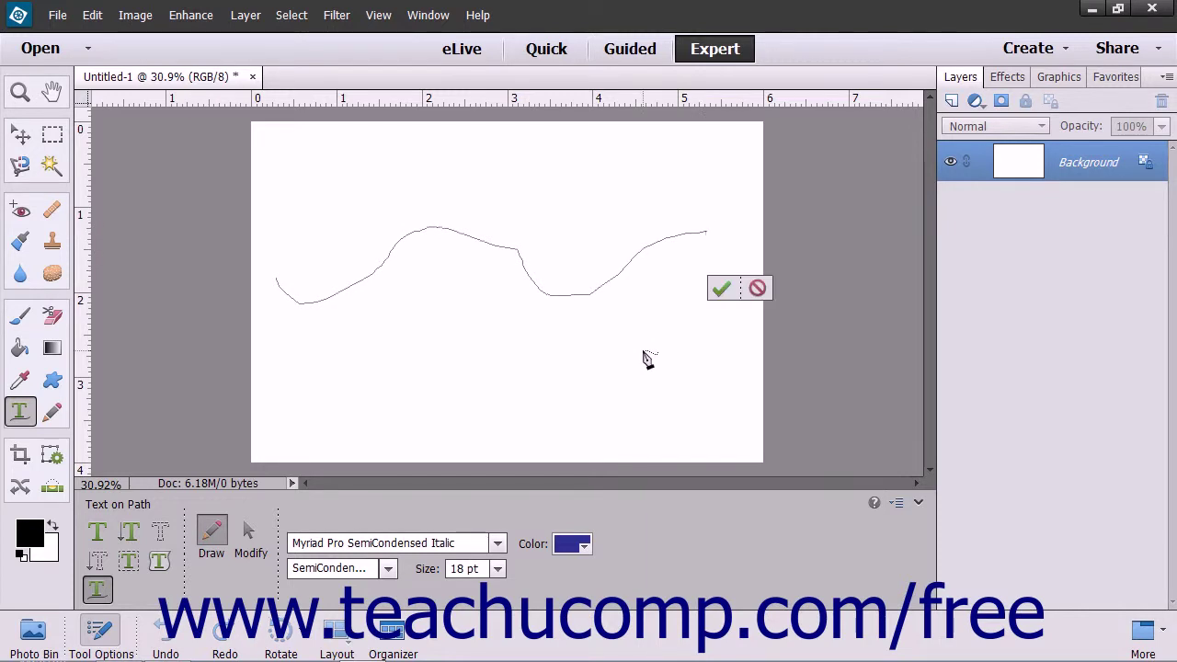